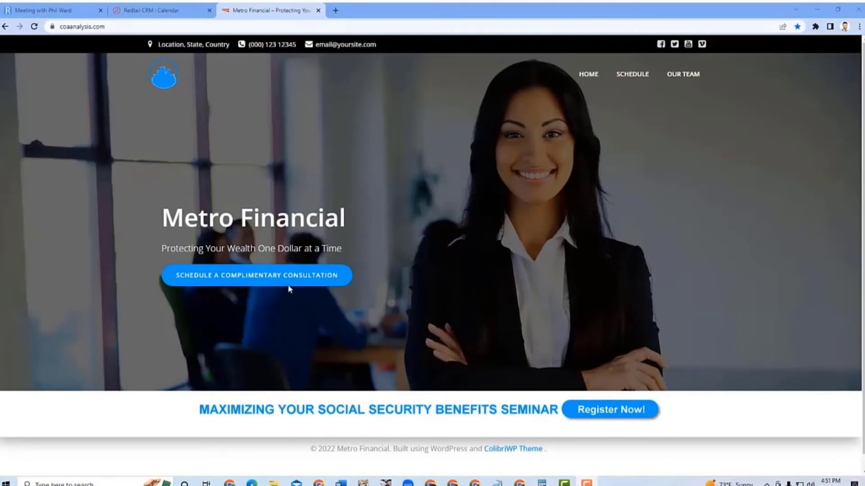
# Schedule the complimentary Initial Consultation for Wednesday December 7, 1:00–2:00pm.
pyautogui.click(250, 278)
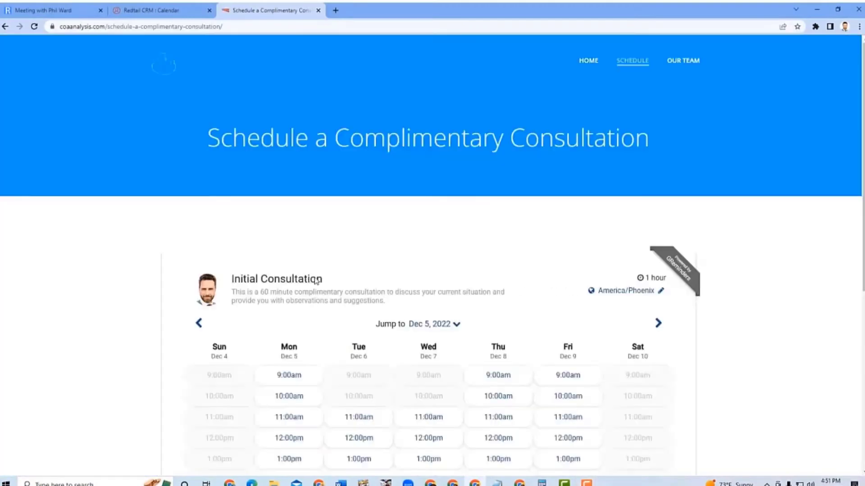
pyautogui.scroll(-1, 316, 282)
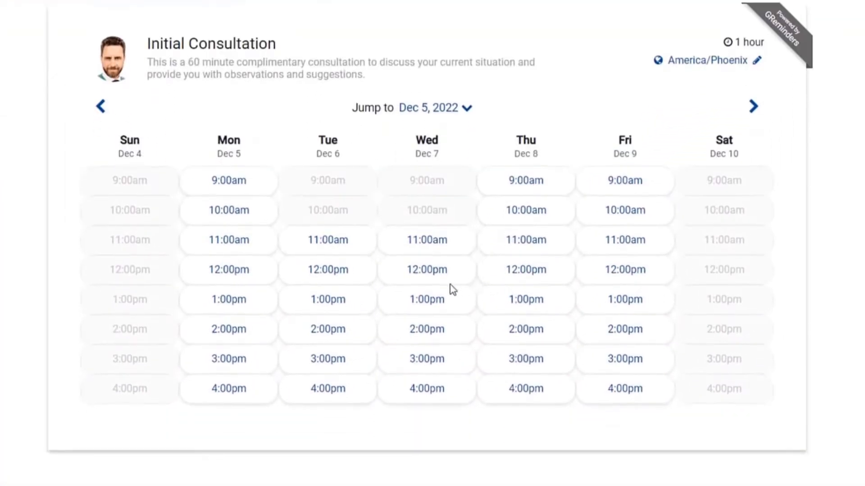
pyautogui.click(424, 306)
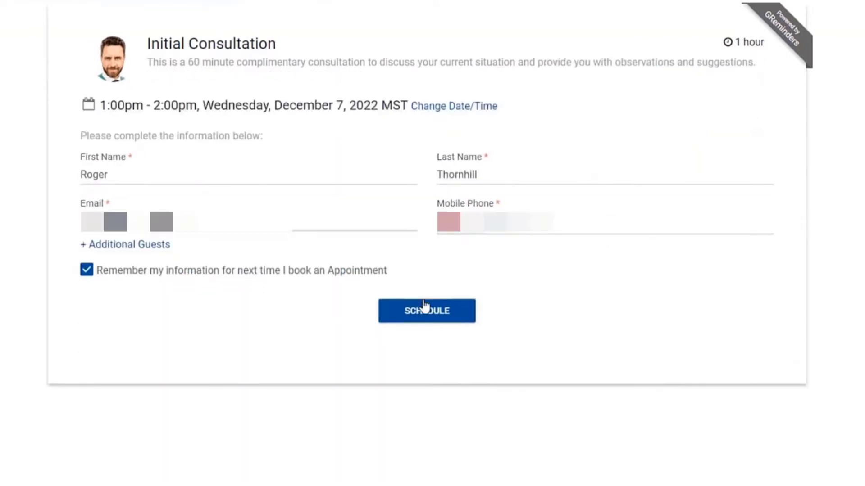
pyautogui.click(430, 311)
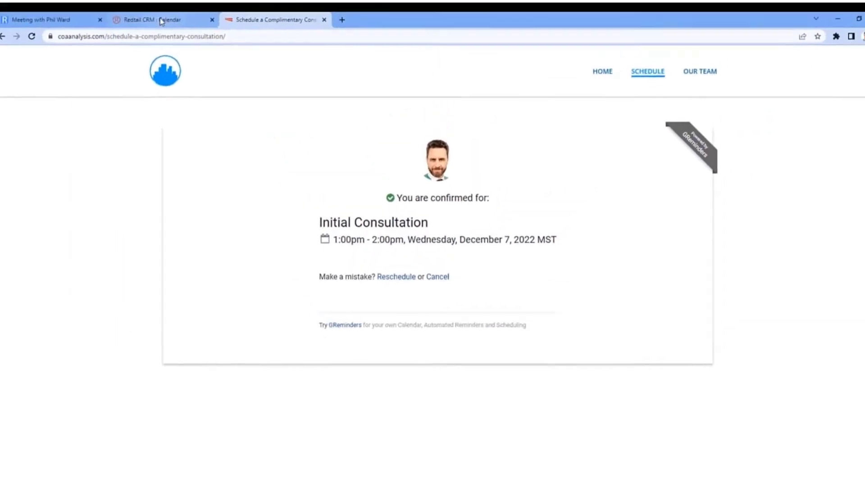
# Reload the Redtail CRM week calendar so Roger Thornhill's Wednesday 1:00–2:00 meeting appears.
pyautogui.click(161, 21)
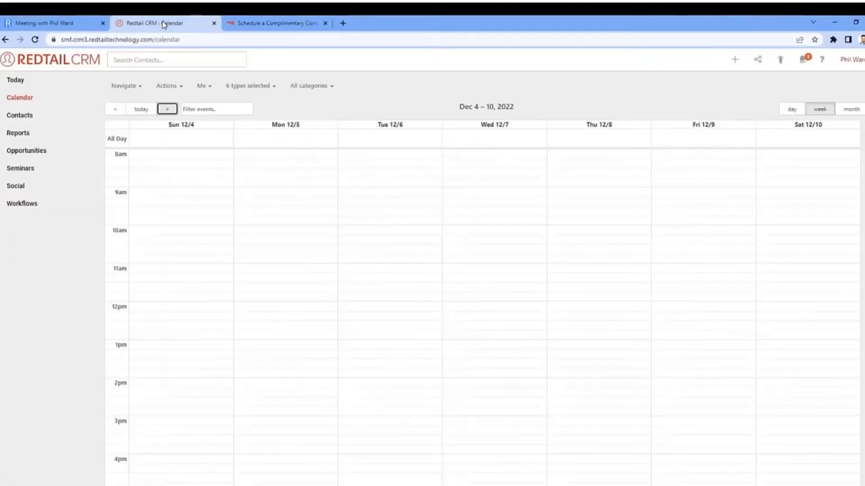
pyautogui.click(35, 41)
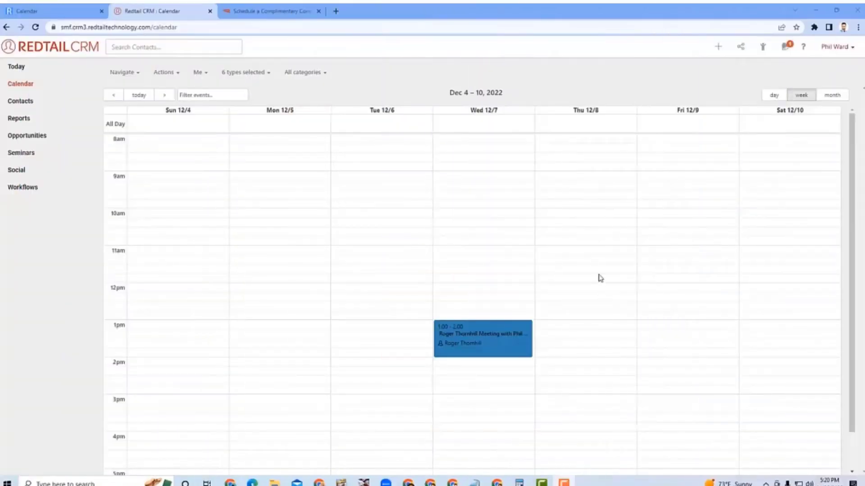
pyautogui.click(588, 222)
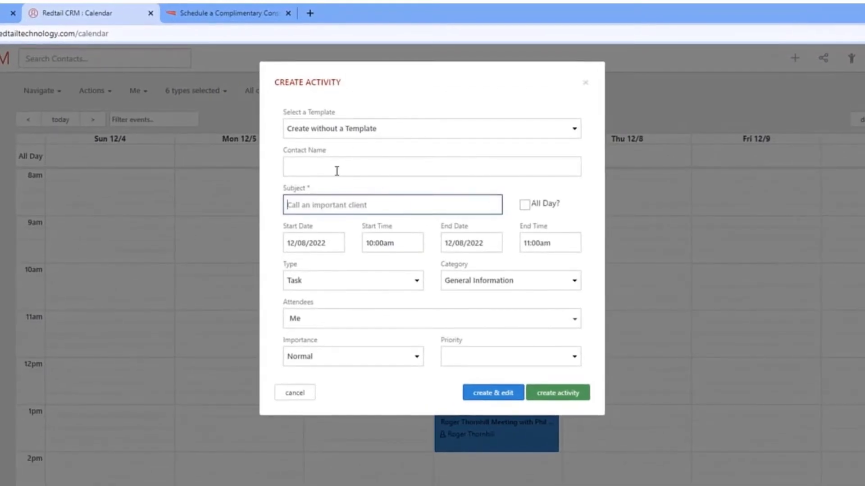
pyautogui.click(336, 168)
pyautogui.write('Jill')
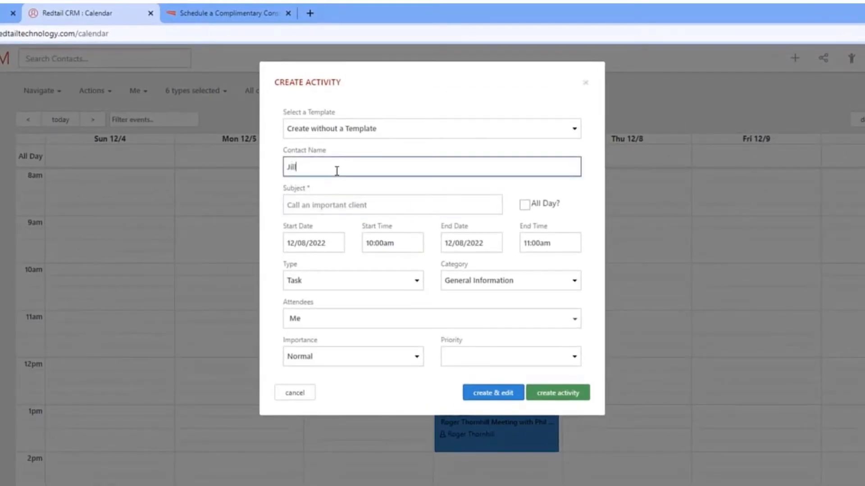
pyautogui.click(341, 210)
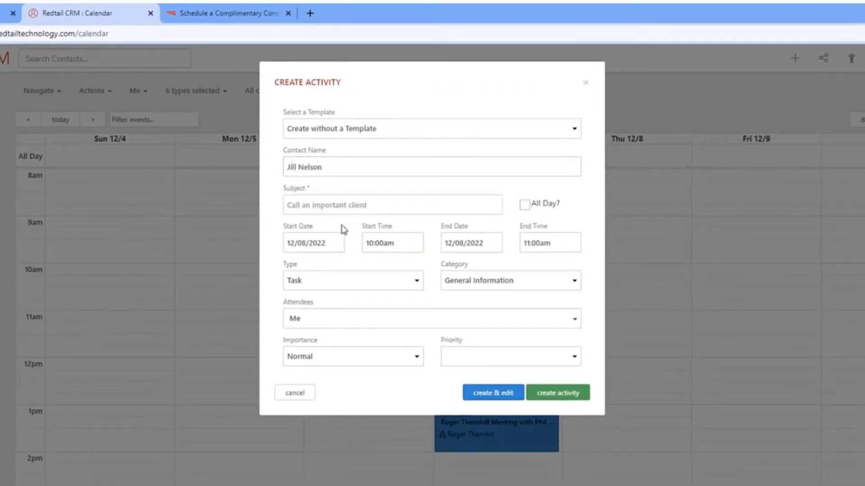
pyautogui.click(345, 205)
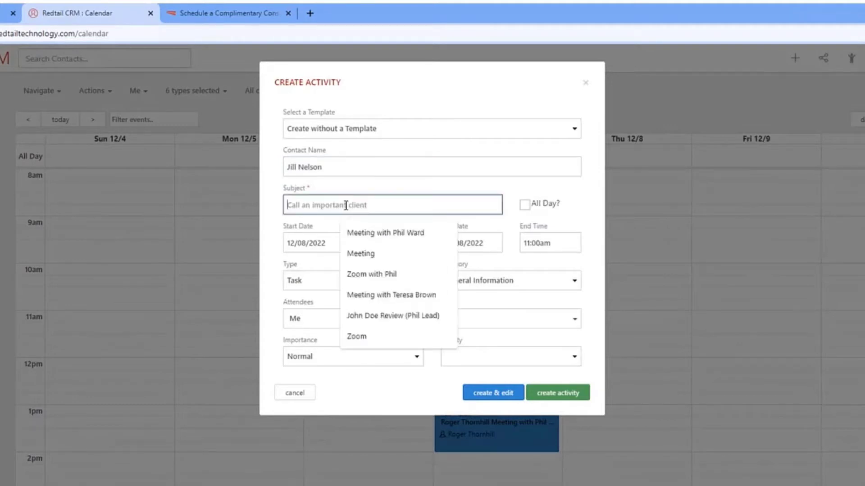
pyautogui.click(366, 233)
pyautogui.click(382, 278)
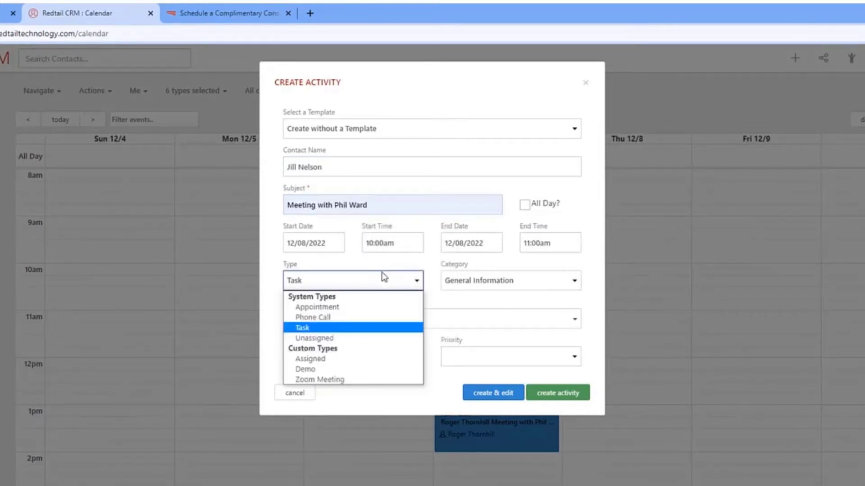
pyautogui.click(357, 303)
pyautogui.click(536, 394)
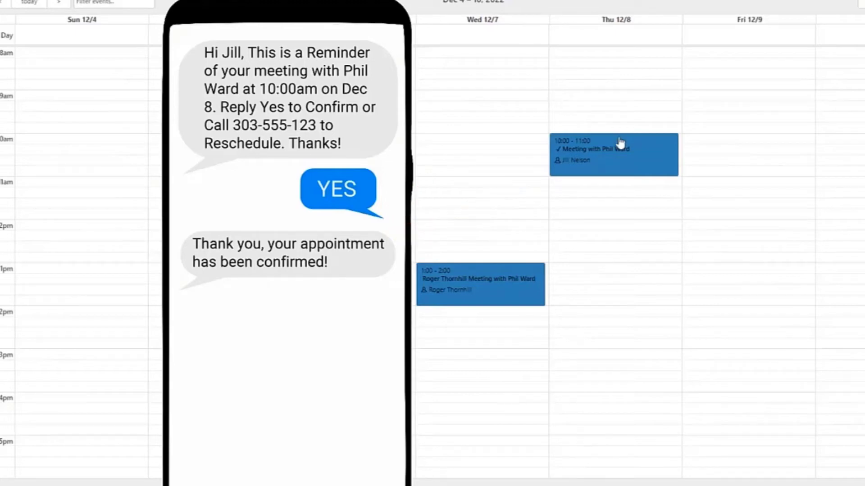
pyautogui.moveTo(639, 164); pyautogui.dragTo(639, 207)
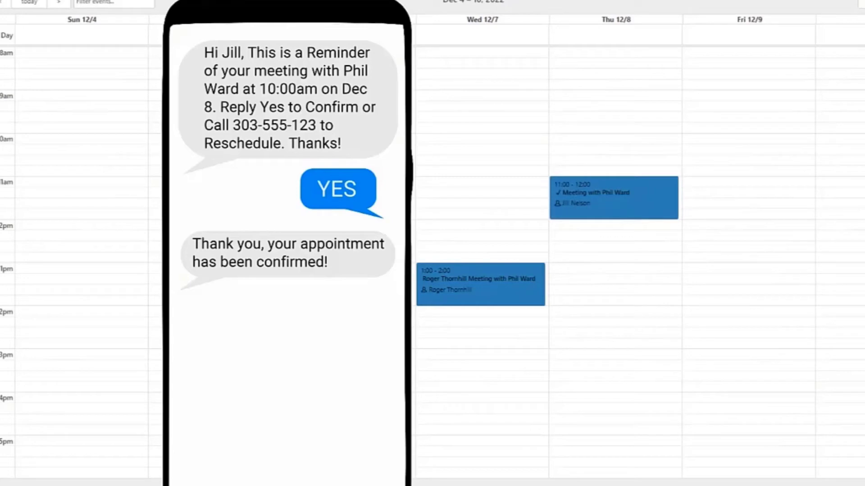